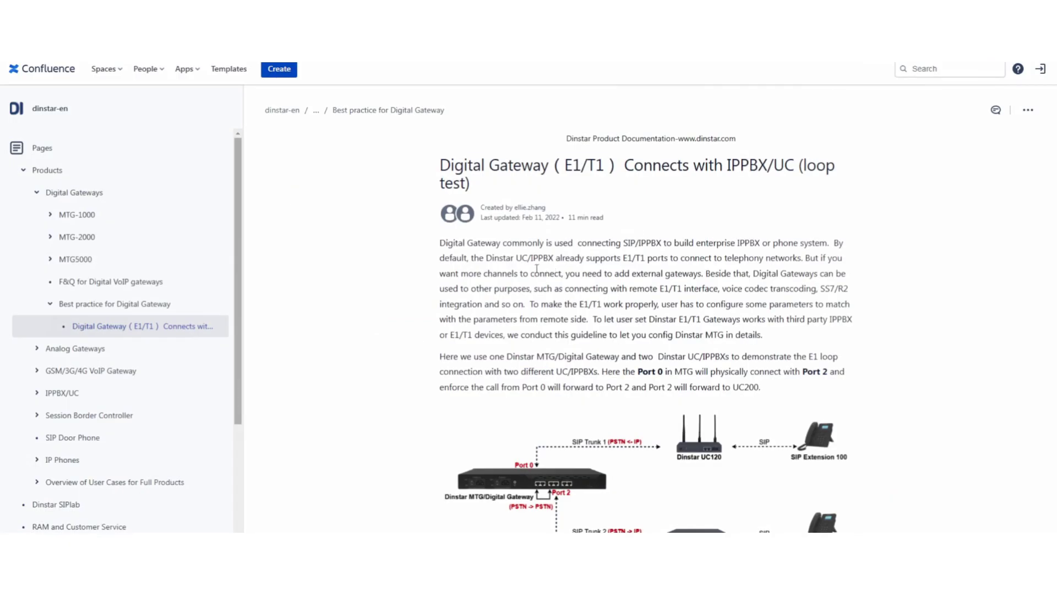
Step: Read the Digital Gateway loop test guide's introduction, topology diagram, use cases, prerequisites and device information
scroll(537, 268, down, 2)
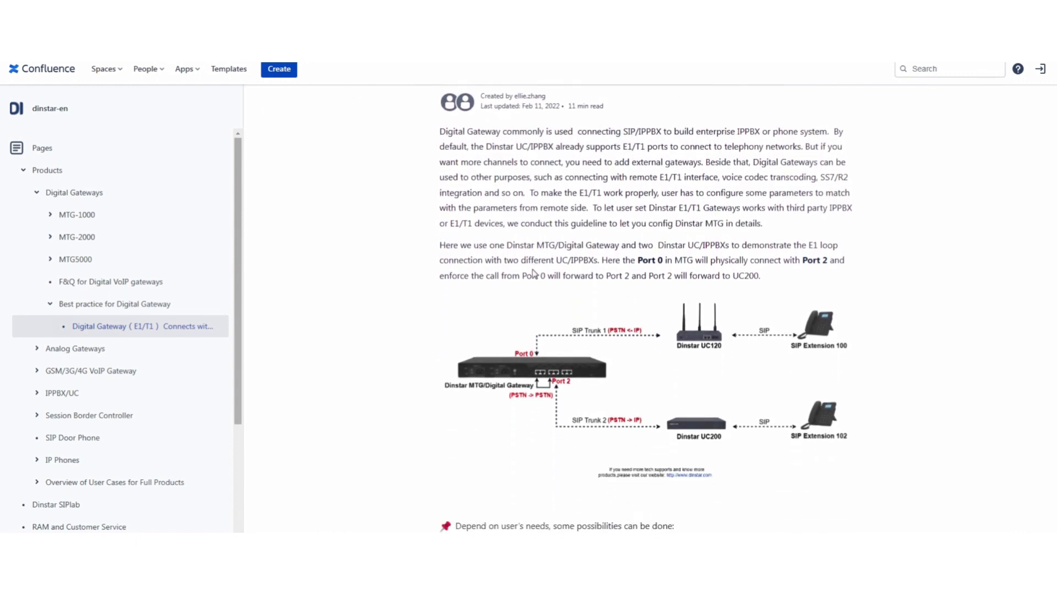
scroll(537, 271, down, 1)
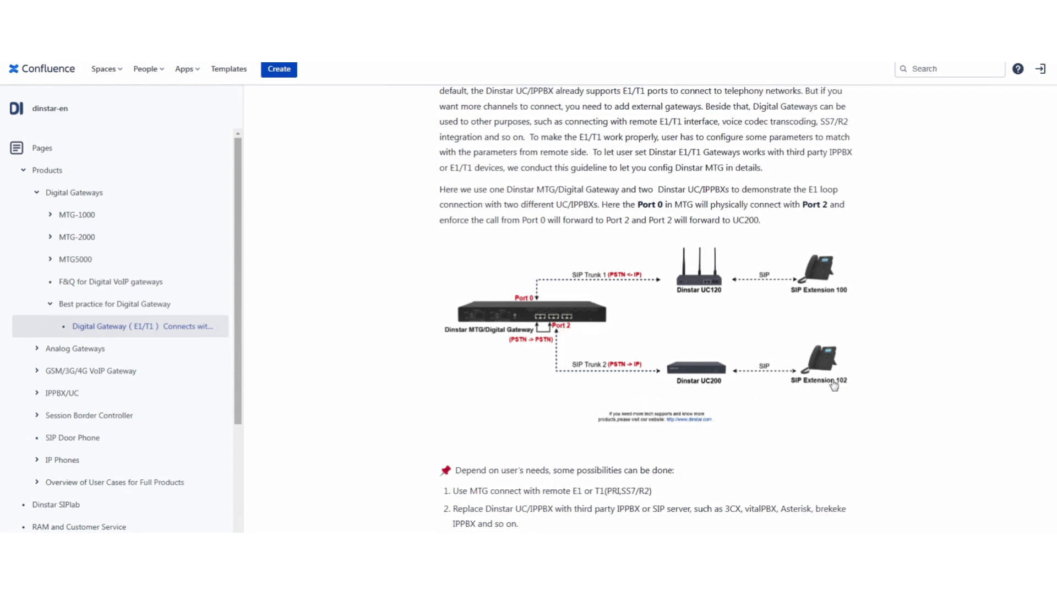
scroll(830, 384, down, 2)
scroll(826, 377, down, 6)
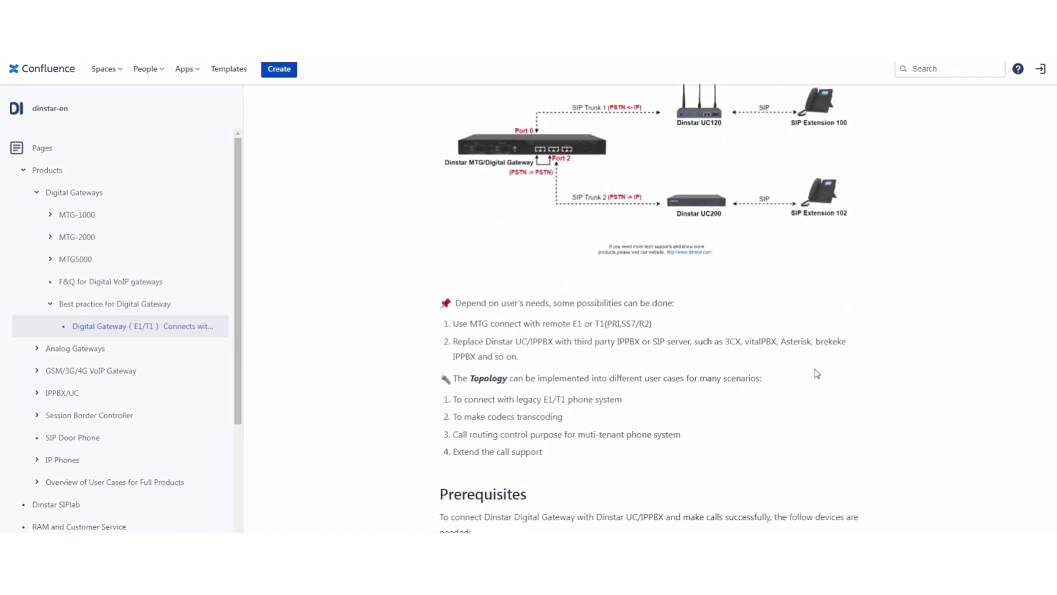
scroll(807, 365, up, 5)
scroll(807, 365, up, 5)
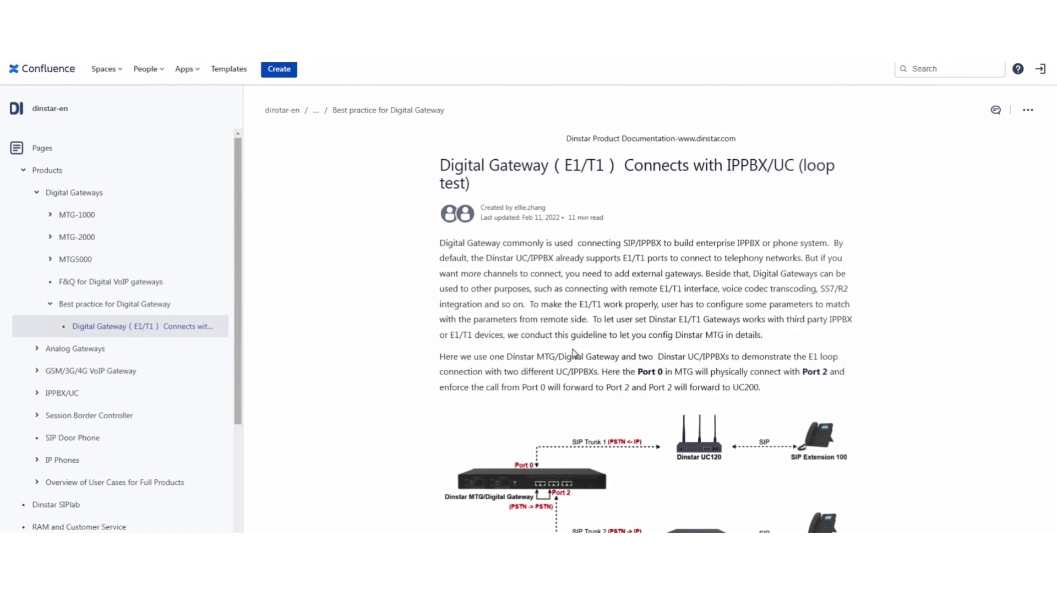
scroll(569, 351, down, 2)
scroll(569, 352, down, 5)
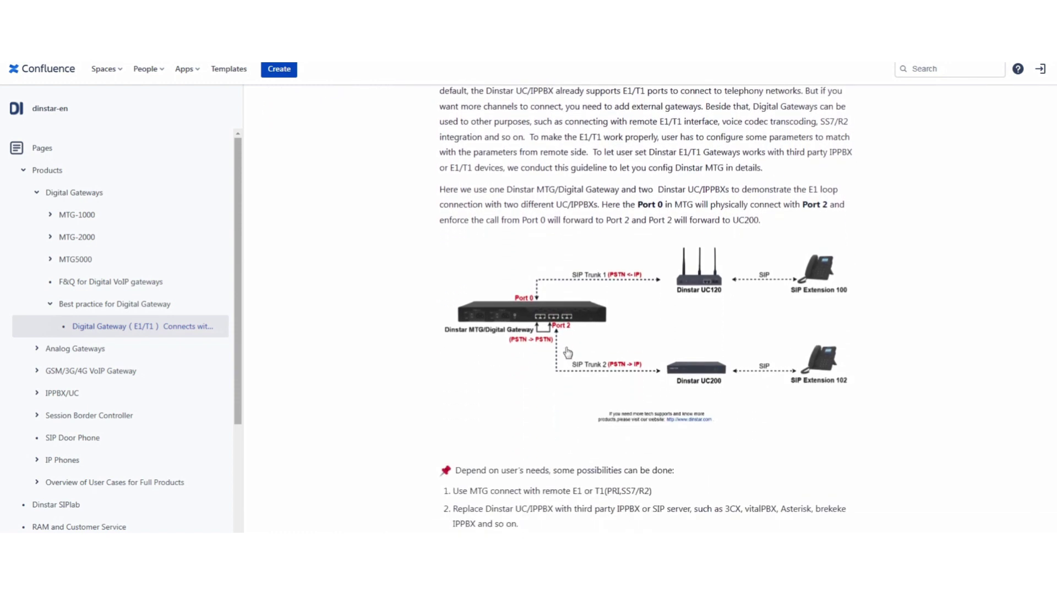
scroll(565, 353, down, 9)
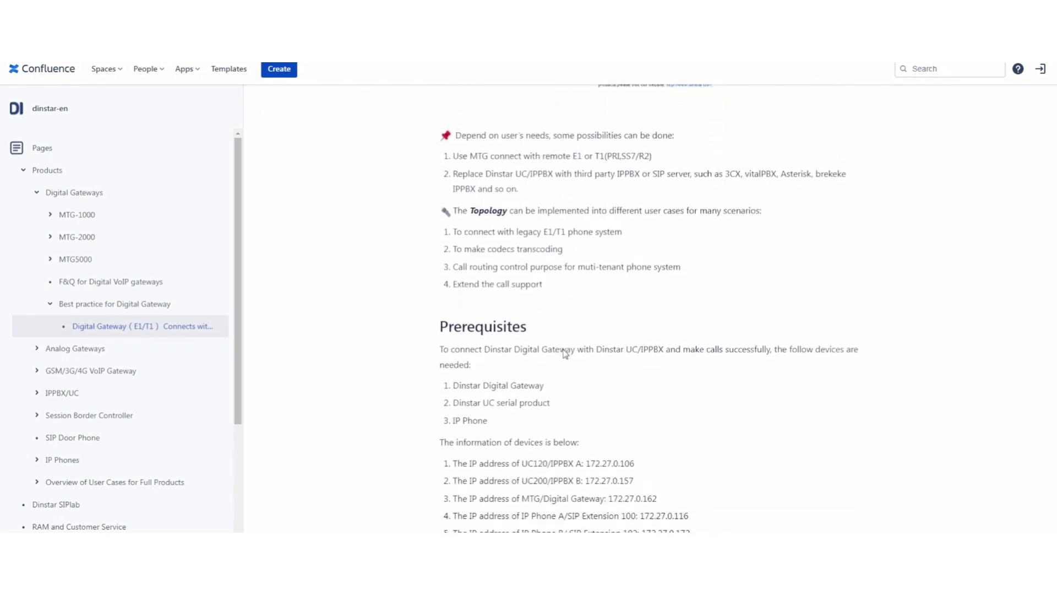
scroll(563, 352, down, 10)
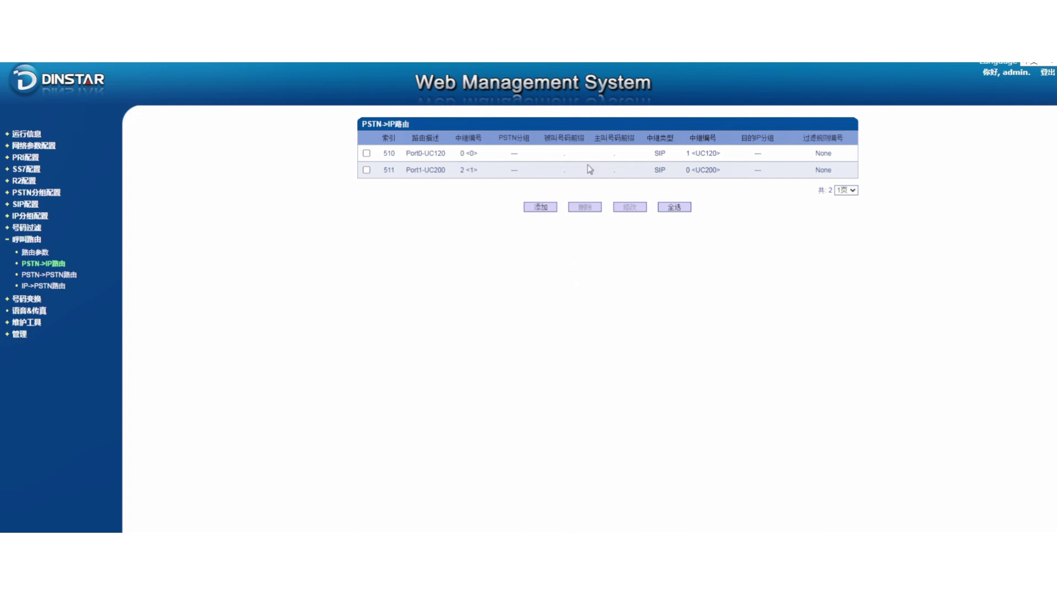
Step: In the Dinstar Web Management System, review the PRI parameters, including the calling and called party numbering plan options
click(33, 157)
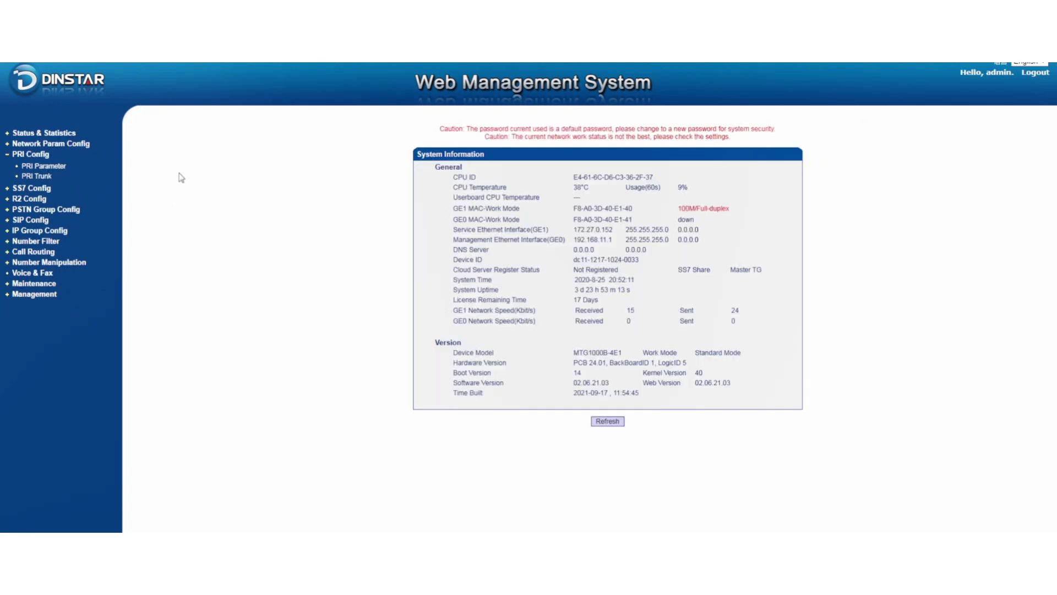
click(44, 166)
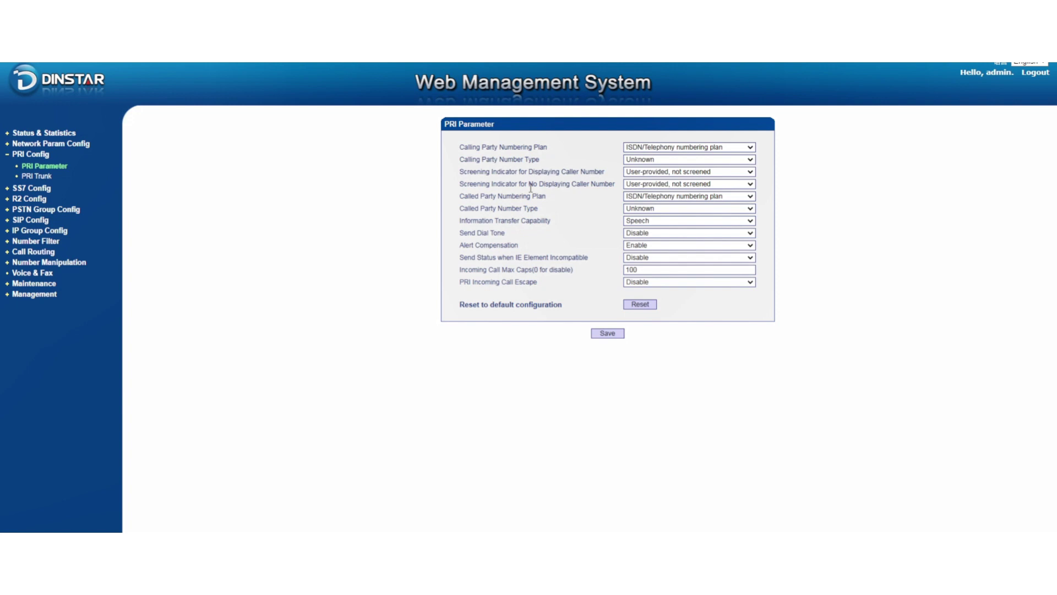
click(659, 148)
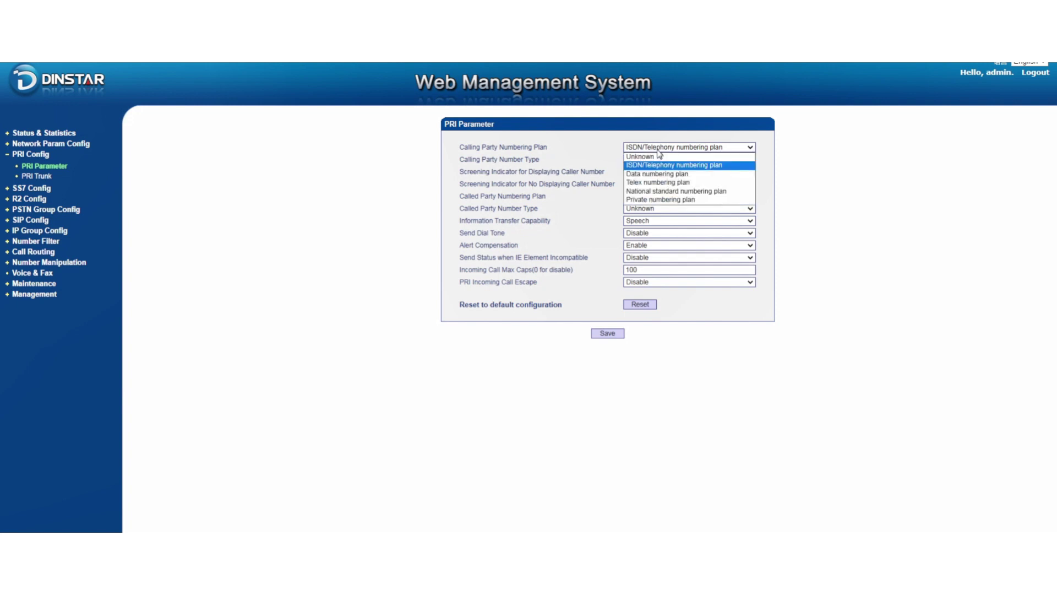
click(660, 165)
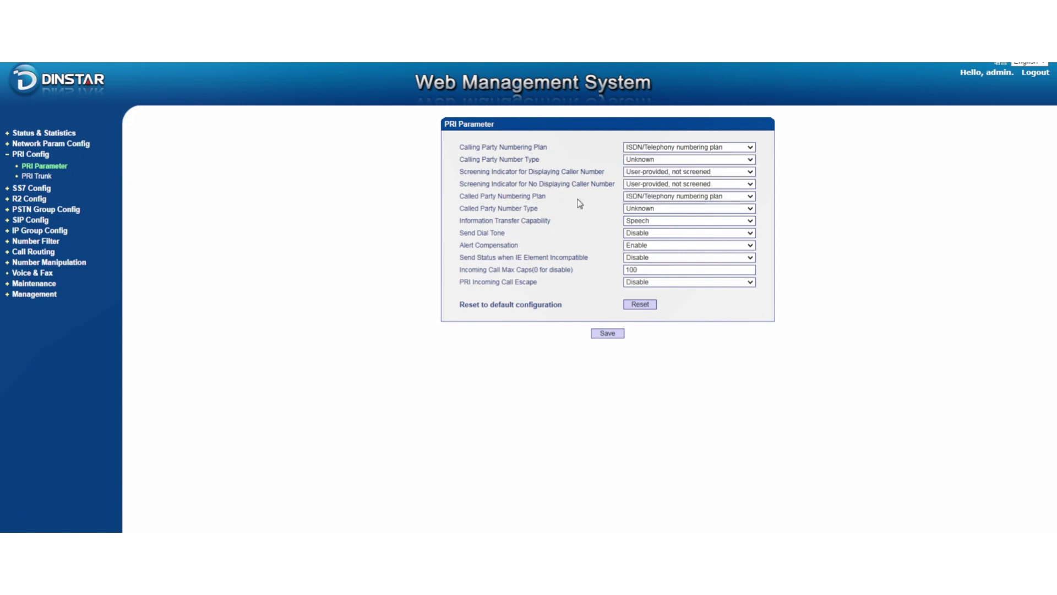
click(665, 199)
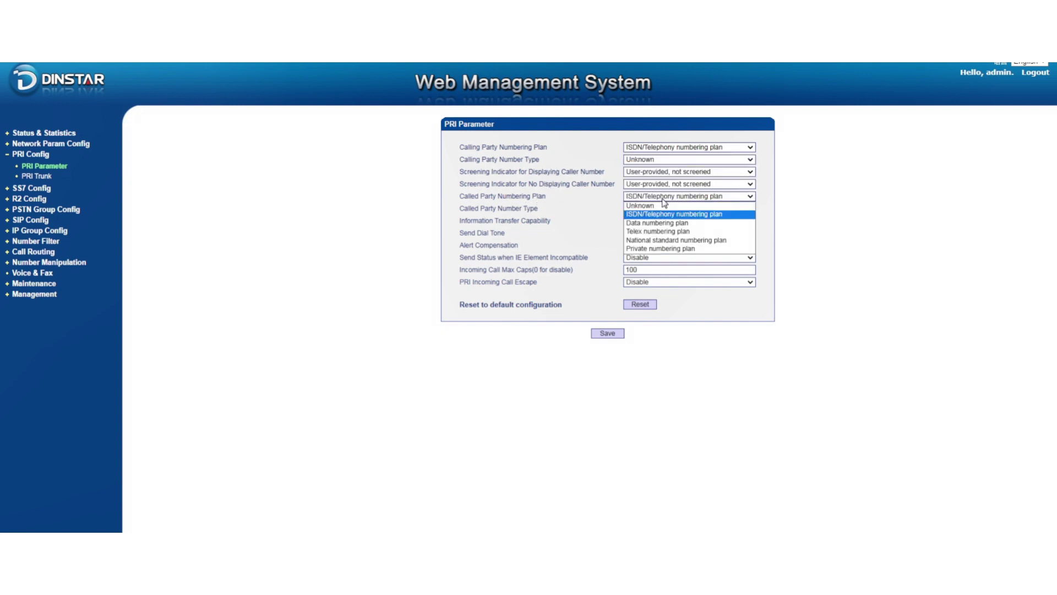
Step: Inspect PRI trunk 0's settings and its switch side options, then leave the form without saving
click(37, 175)
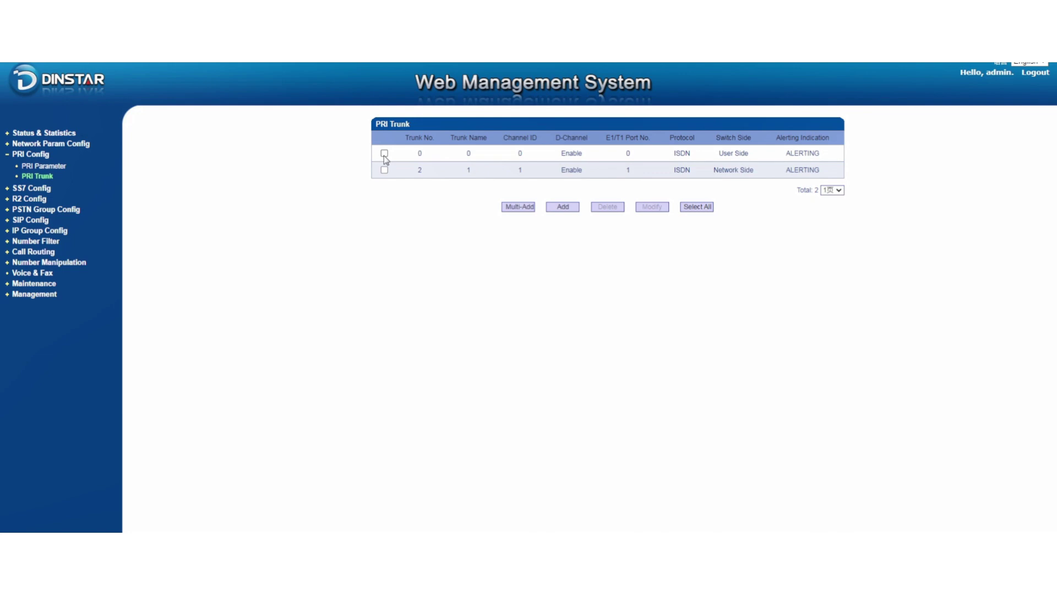
click(384, 153)
click(648, 210)
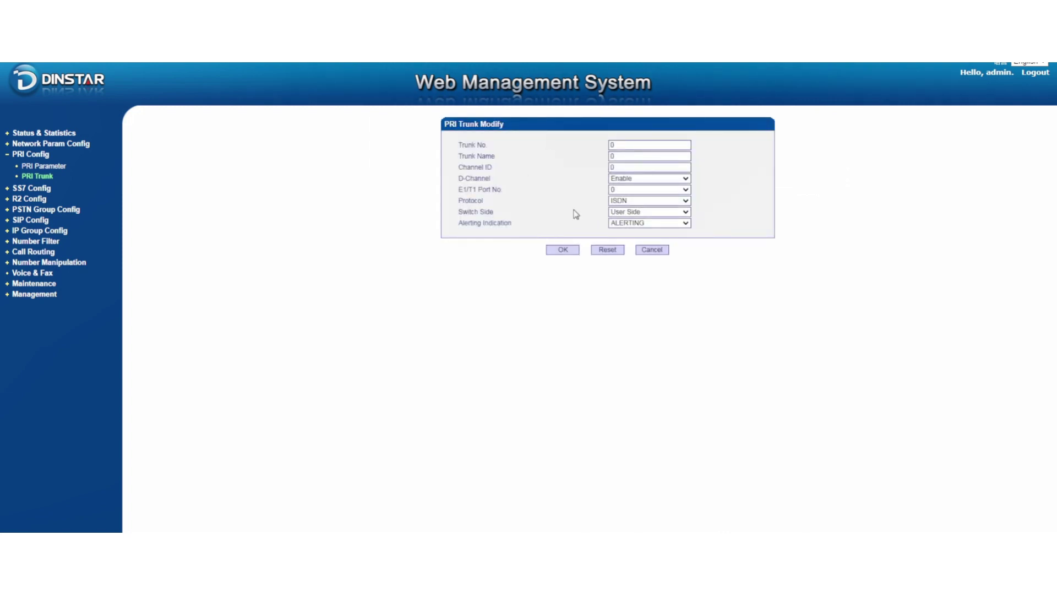
click(627, 214)
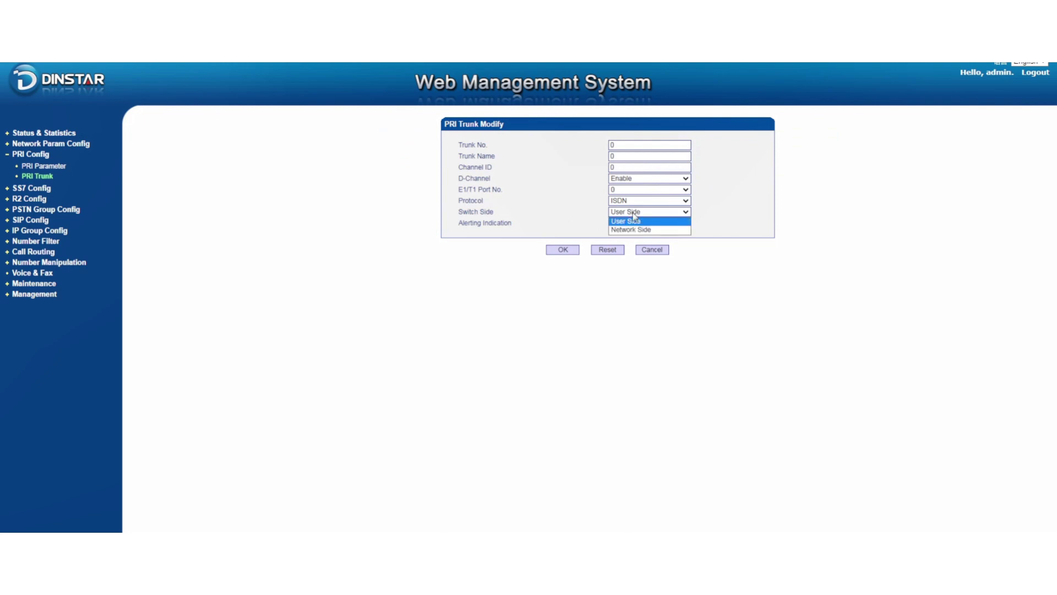
click(562, 216)
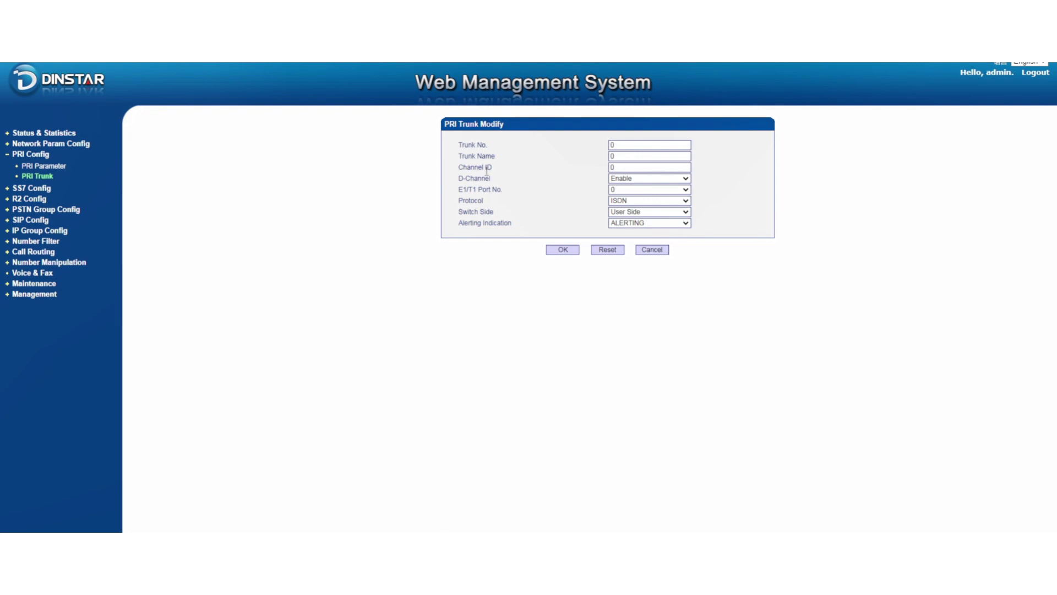
click(649, 251)
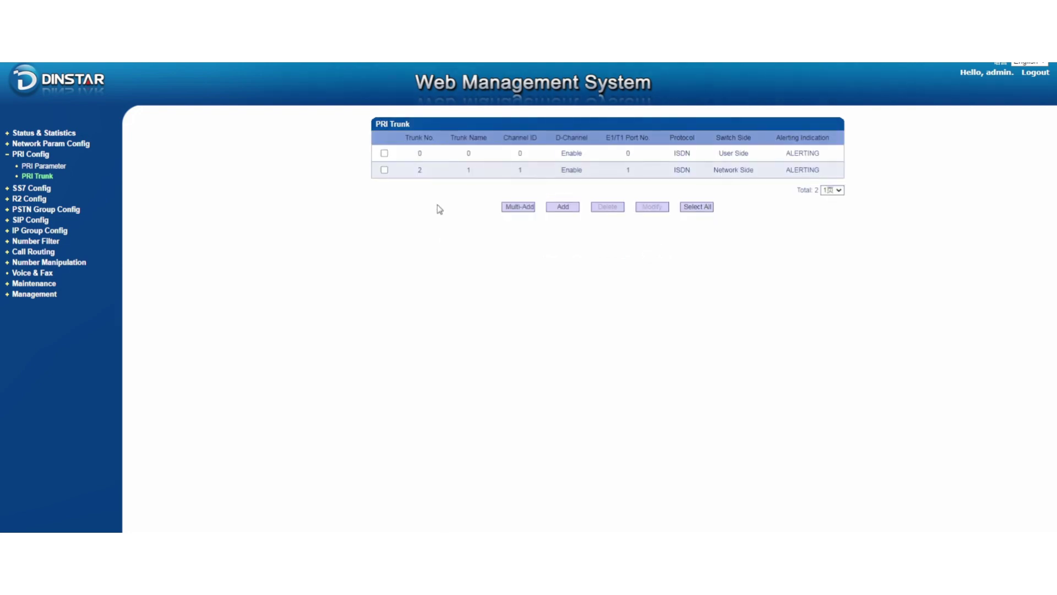
Step: Inspect PRI trunk 2's settings and its switch side options, then leave the form without saving
click(384, 170)
click(643, 209)
click(673, 213)
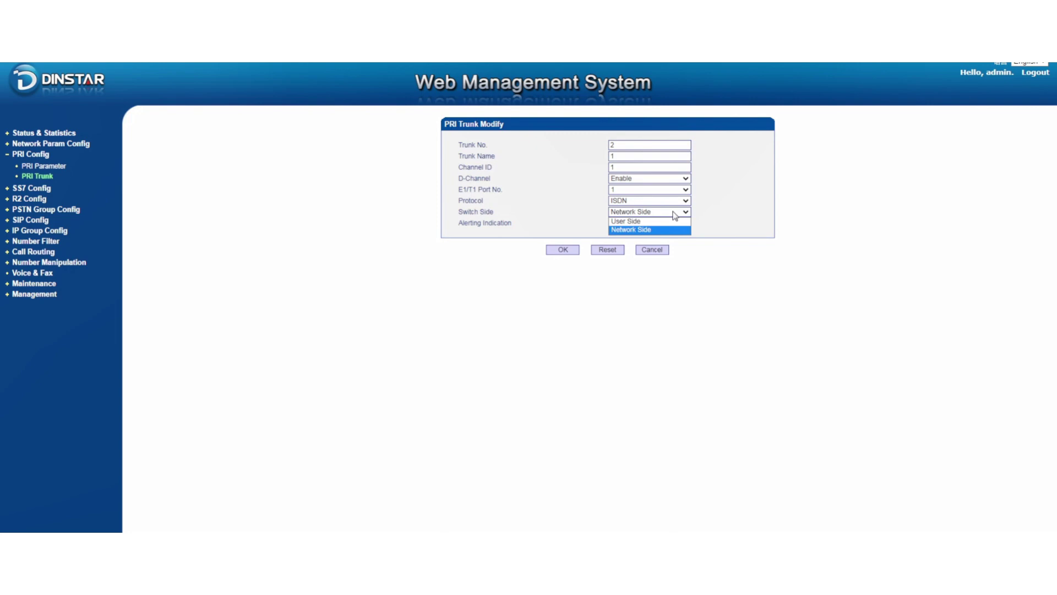
click(650, 251)
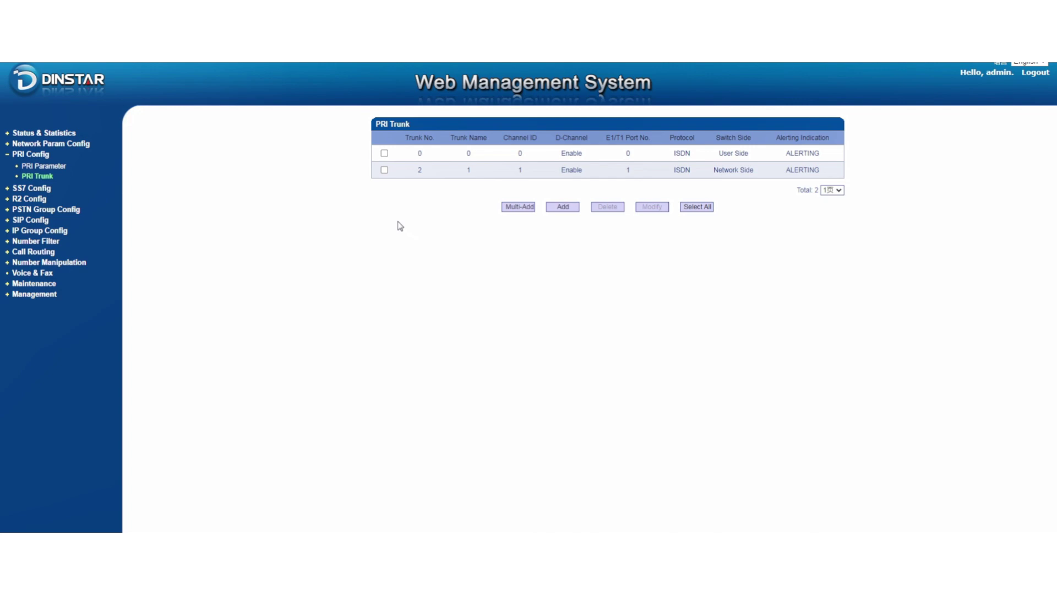
Step: Inspect the E1/T1 work mode and frame format options for port 0 without saving, then open the clock source settings
click(43, 211)
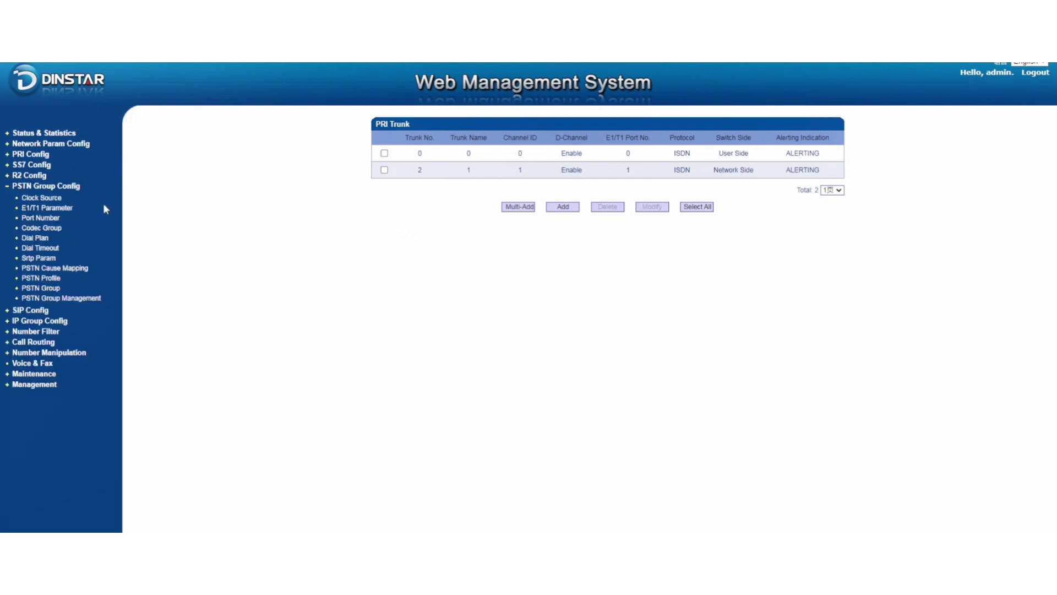
click(63, 210)
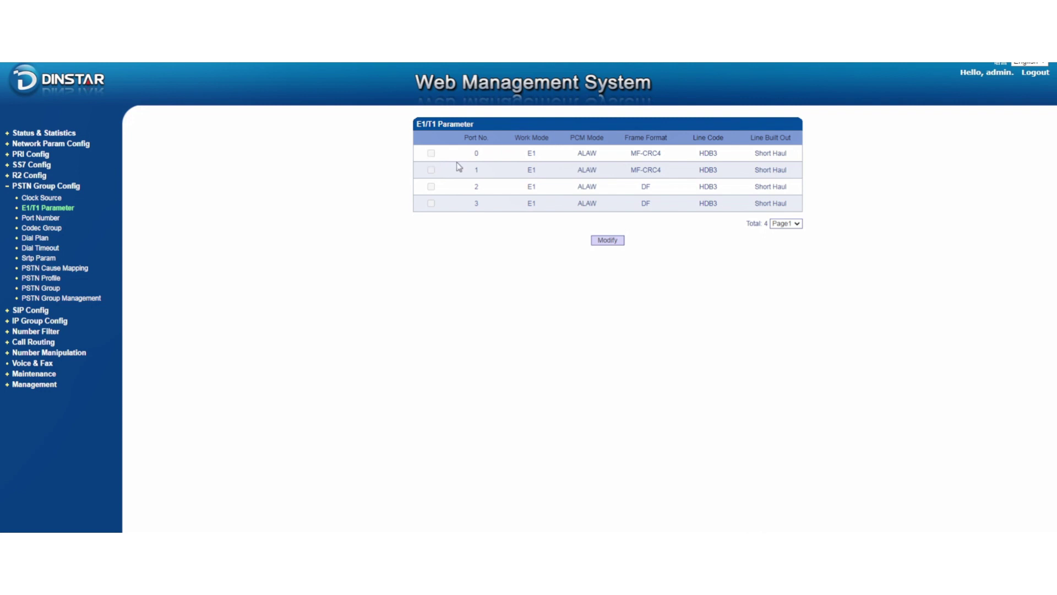
double_click(429, 161)
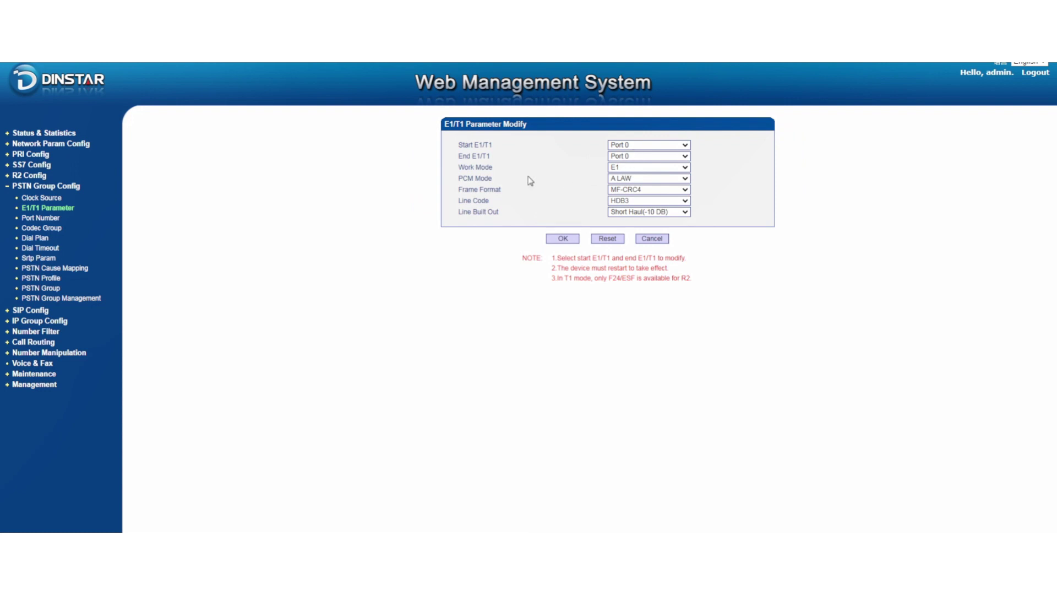
click(620, 167)
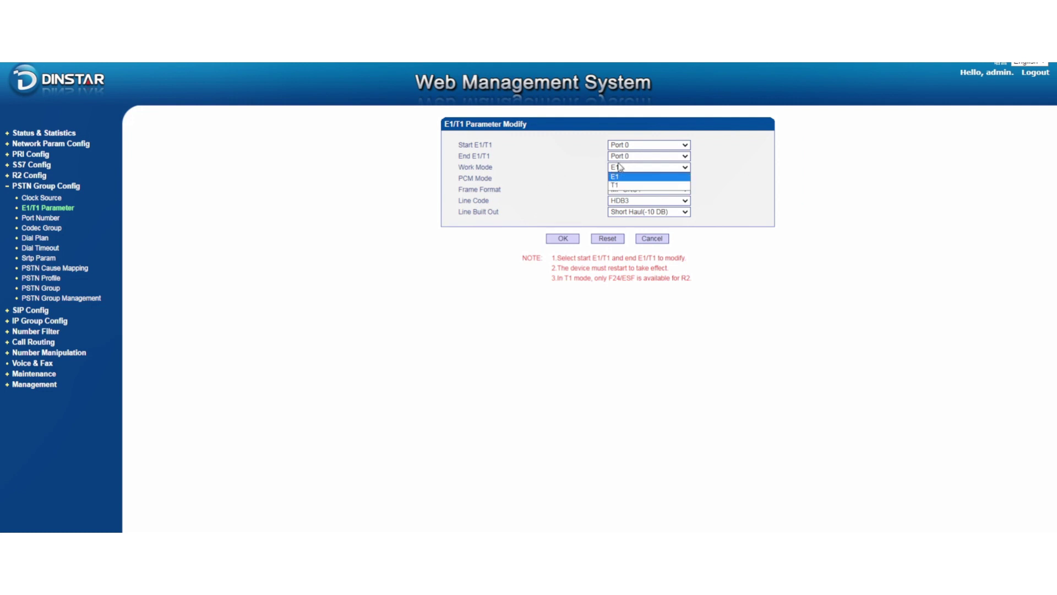
click(574, 170)
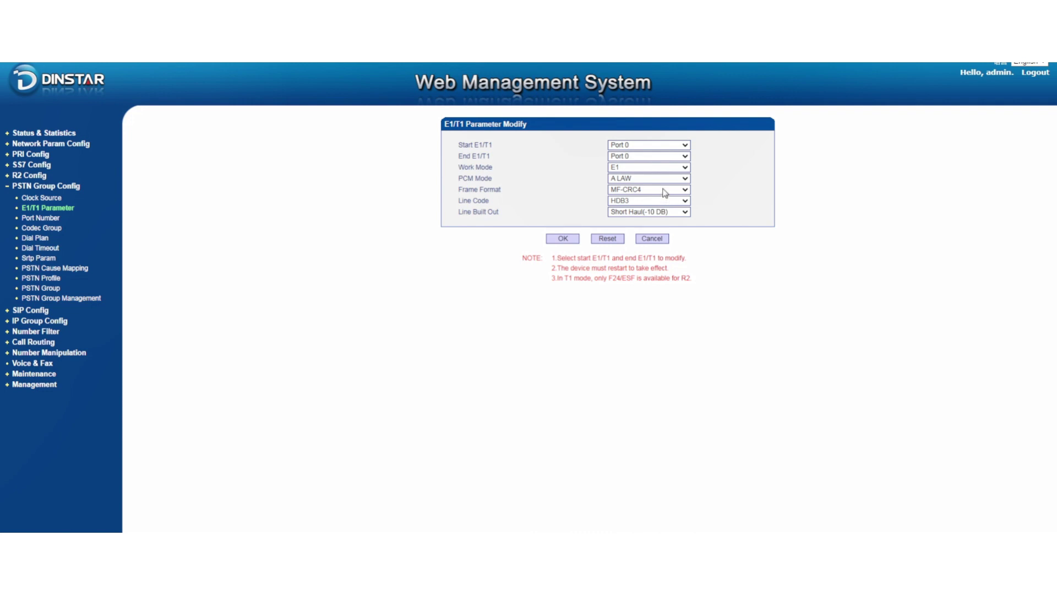
click(663, 189)
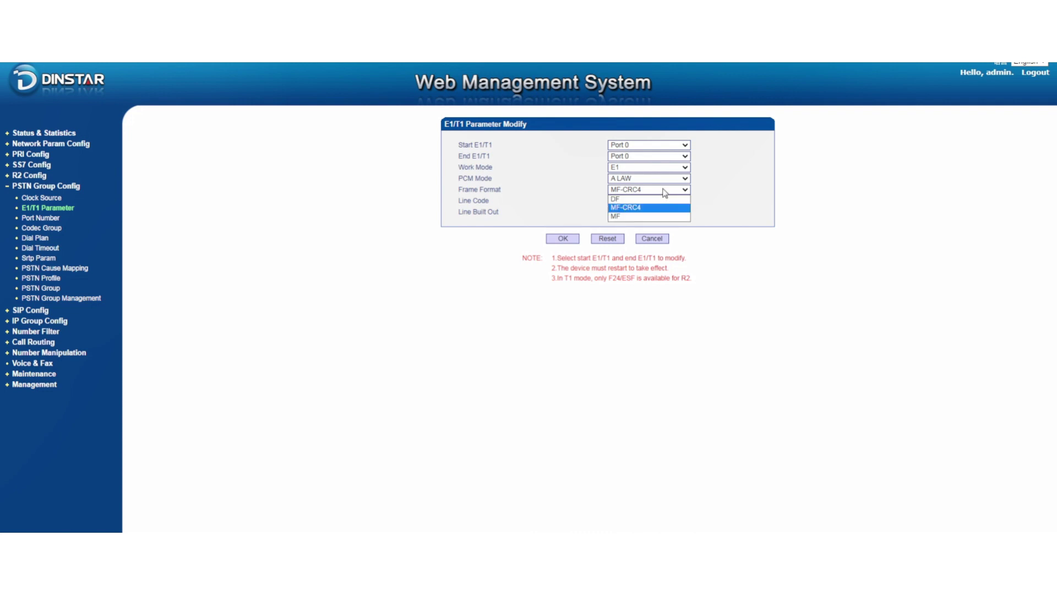
click(709, 192)
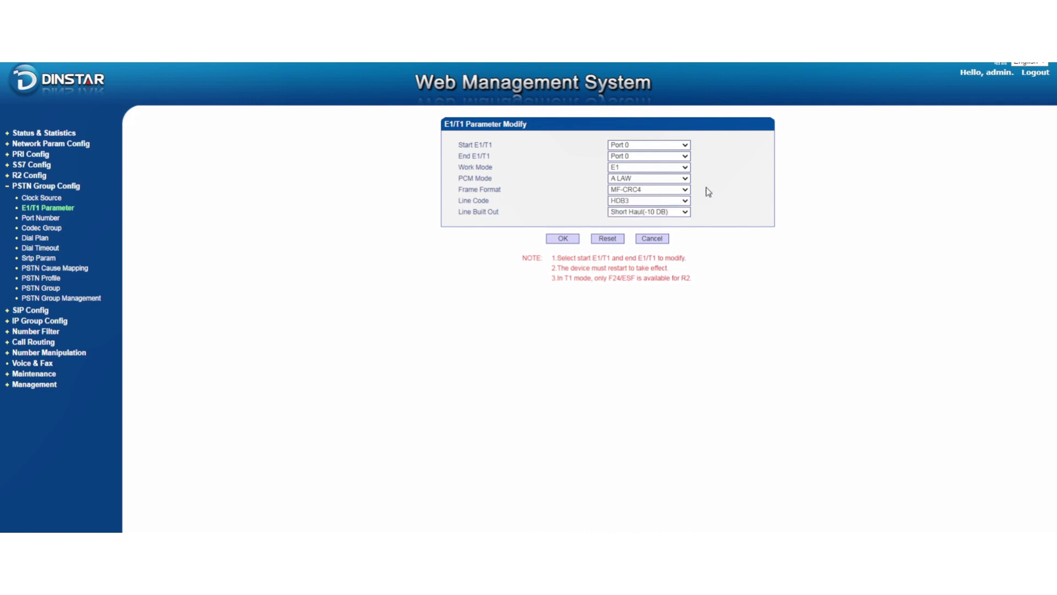
click(652, 239)
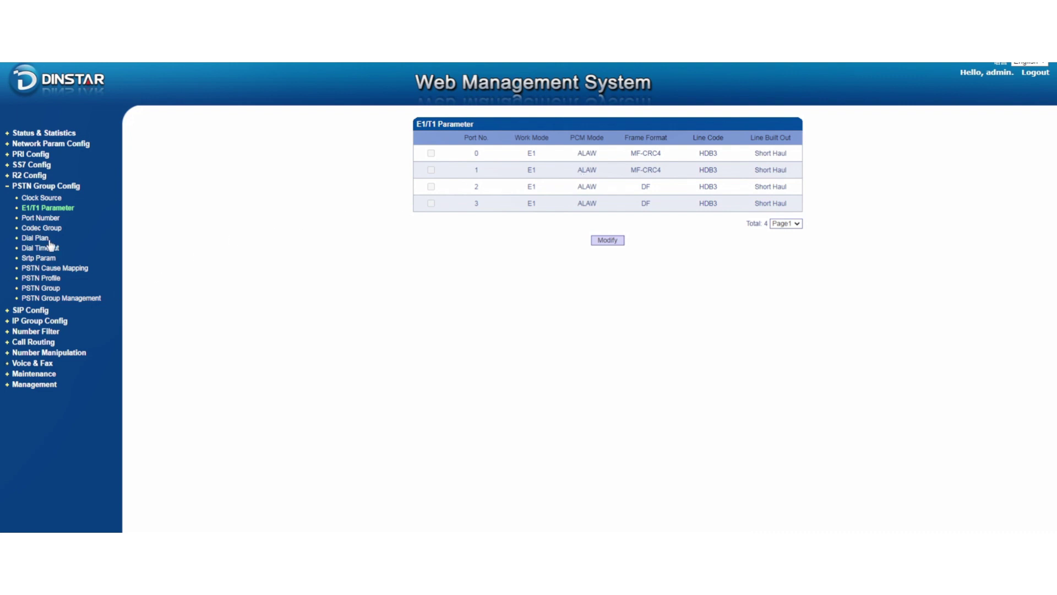
click(50, 199)
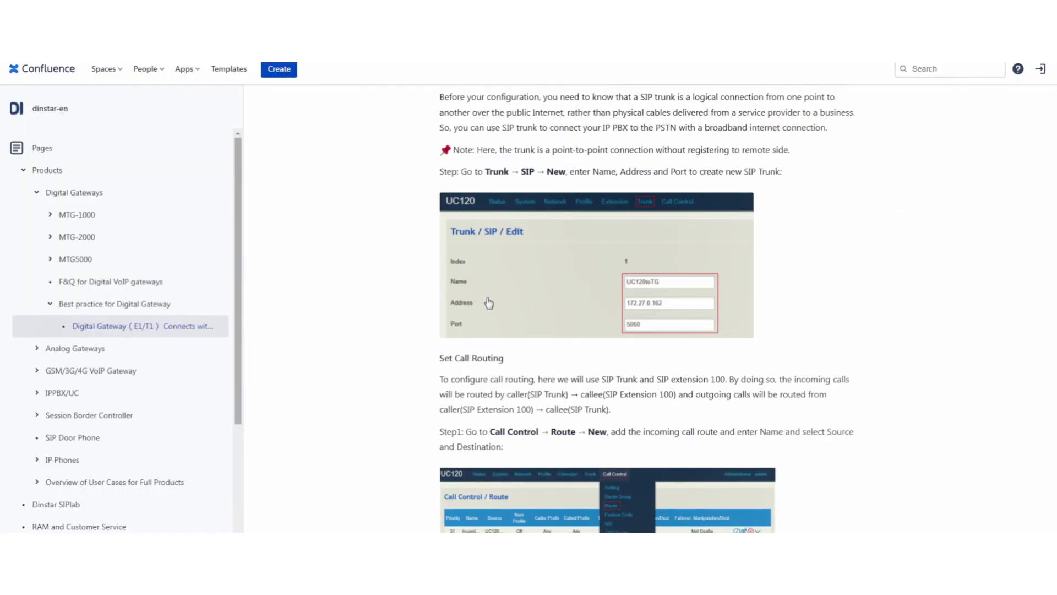
Step: Look back through the UC120 section of the Confluence guide, then open the gateway's UC200 SIP trunk settings for review
scroll(488, 303, up, 15)
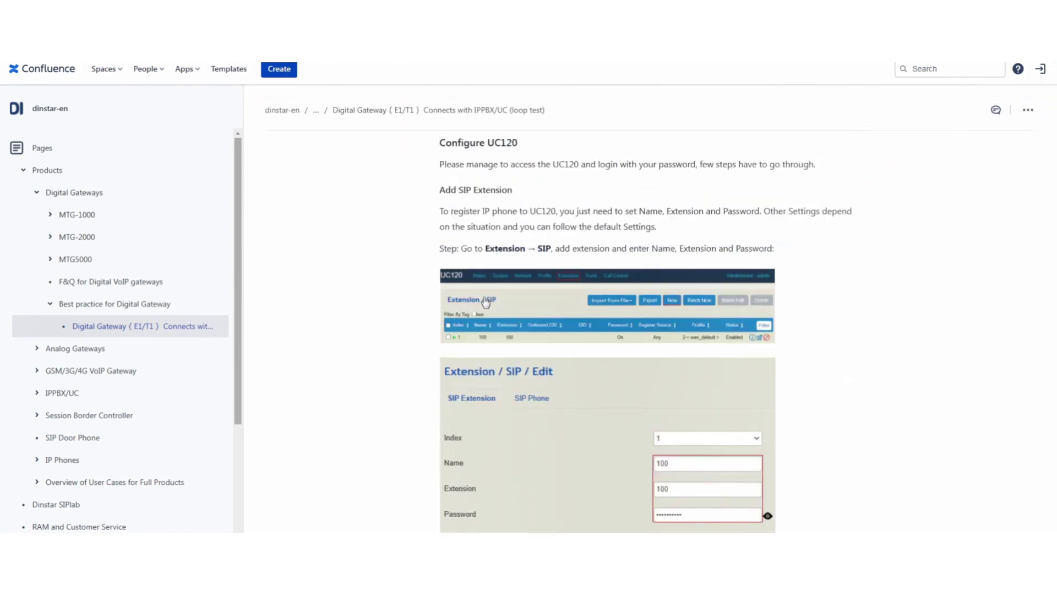
scroll(477, 303, up, 8)
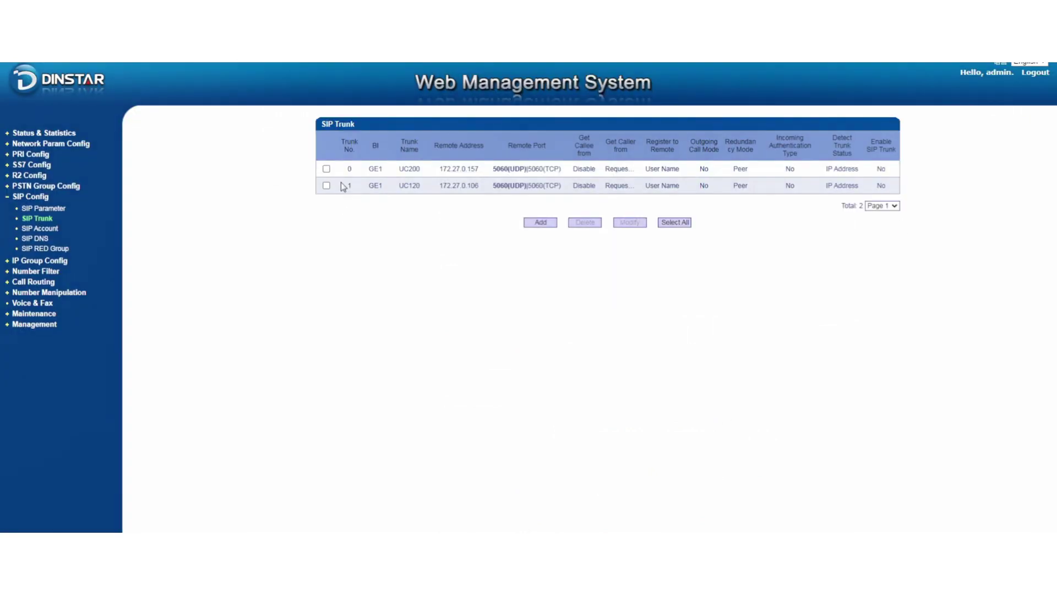
click(328, 169)
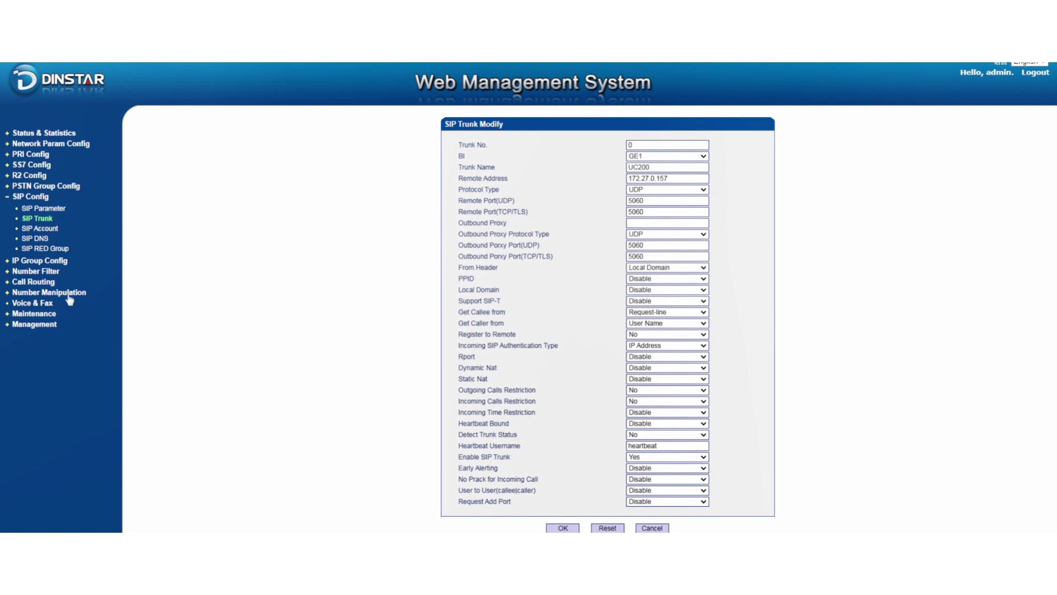
Step: Review the PSTN->IP route Port0-UC120 and its trunk settings, then leave the form without saving
click(31, 282)
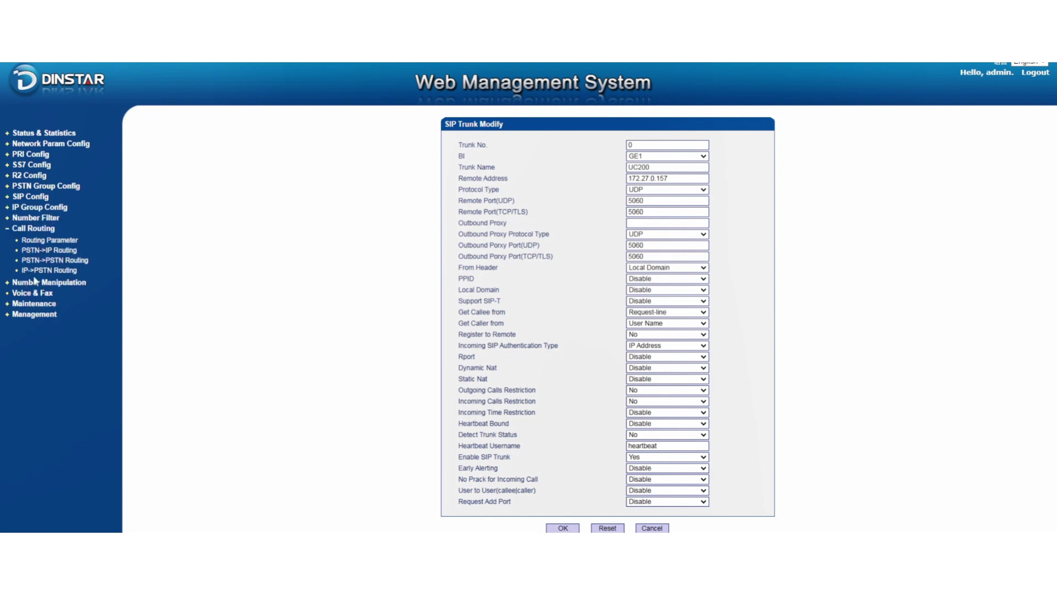
click(53, 251)
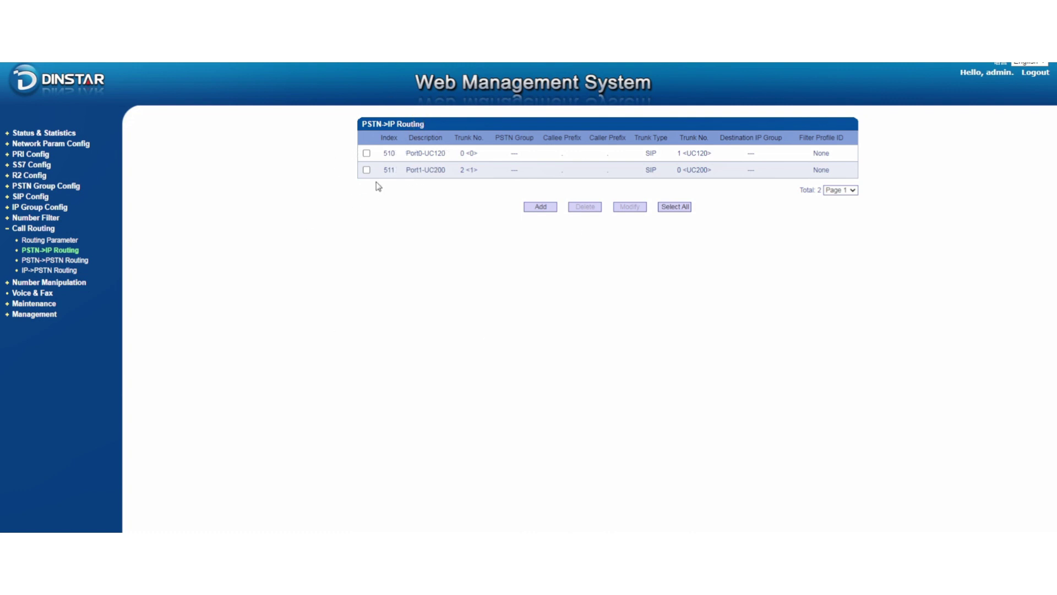
click(366, 153)
click(628, 208)
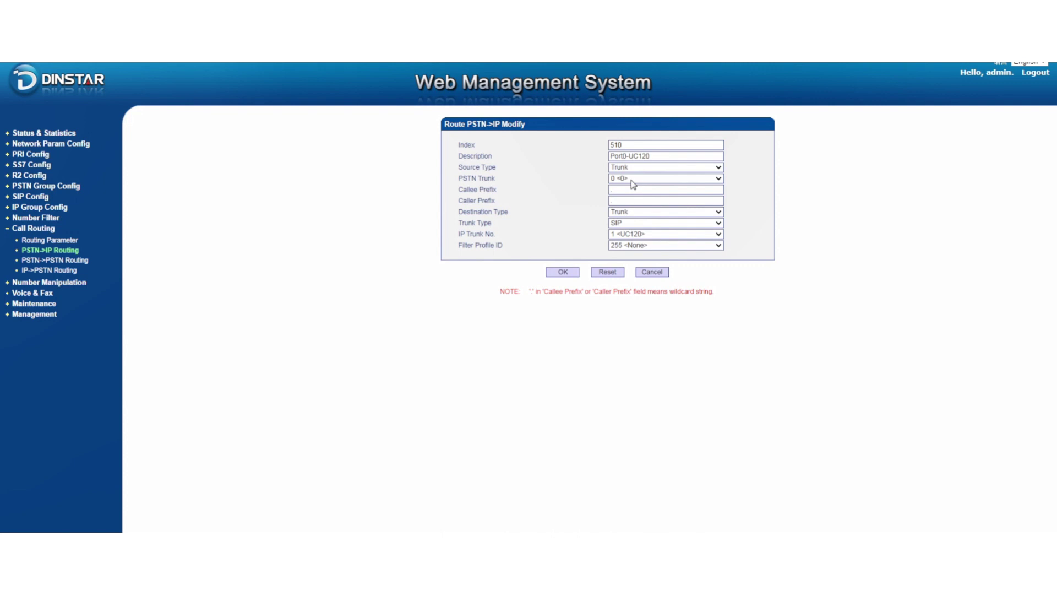
click(662, 273)
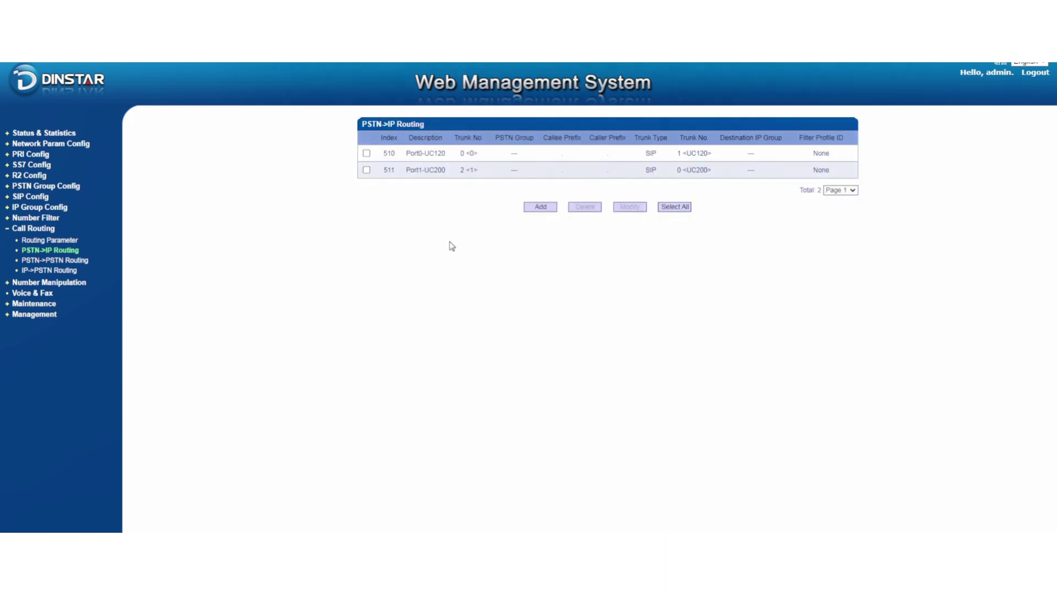
Step: Review the IP->PSTN route UC200-TG and its source and destination trunk settings, then leave the form without saving
click(71, 270)
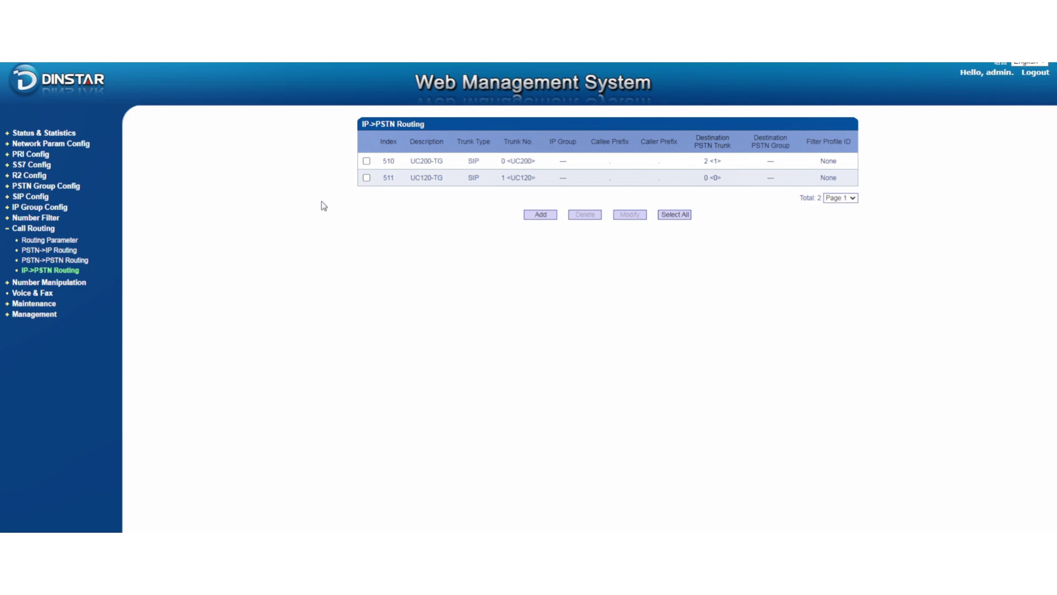
click(366, 161)
click(629, 214)
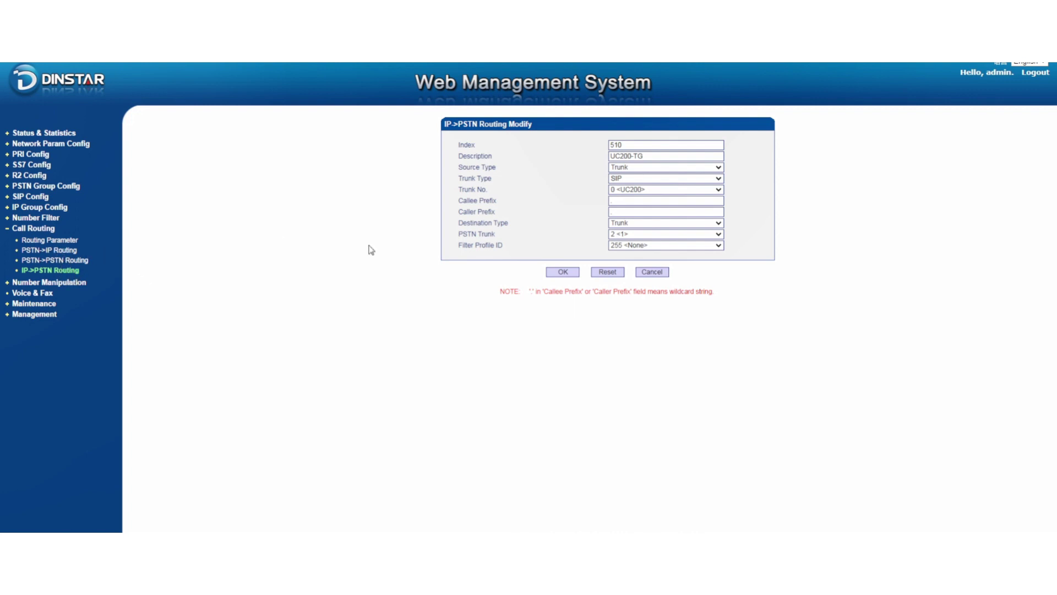
click(644, 273)
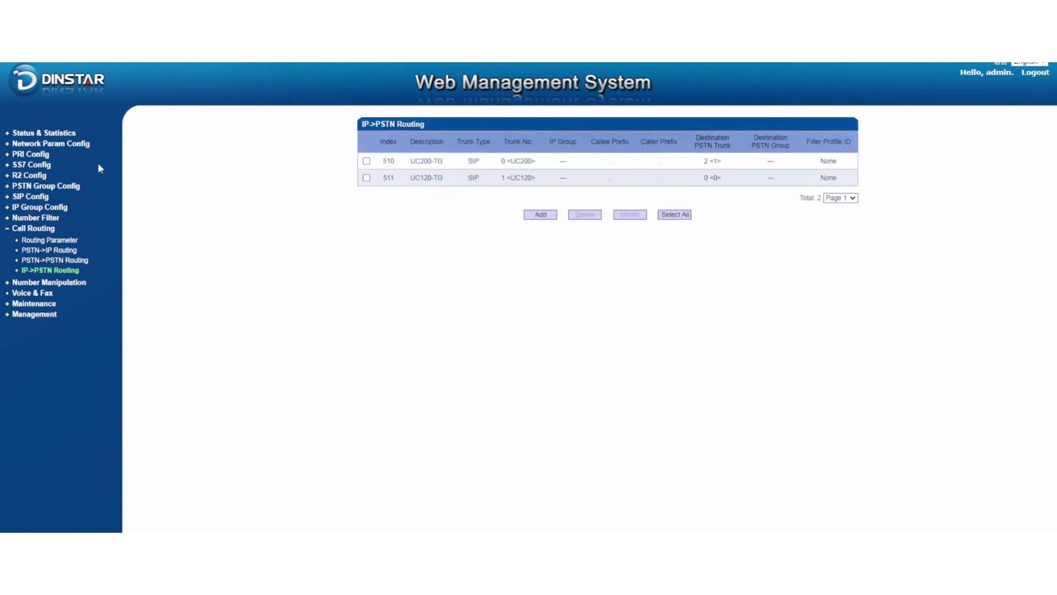
Step: Check the gateway's DTU status, E1/T1 port and channel status, and SIP trunk link status
click(31, 155)
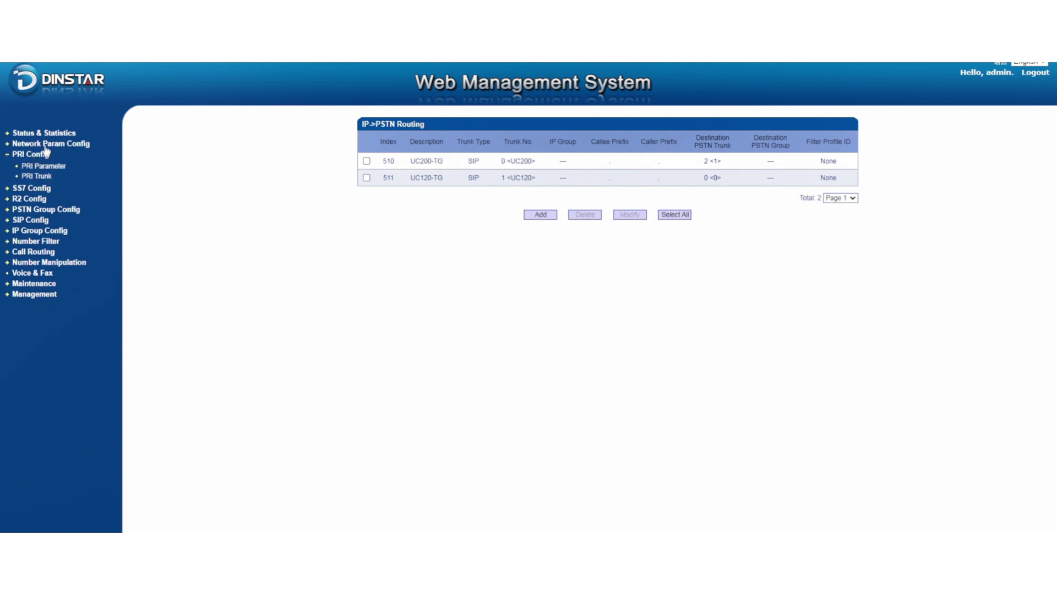
click(46, 145)
click(54, 133)
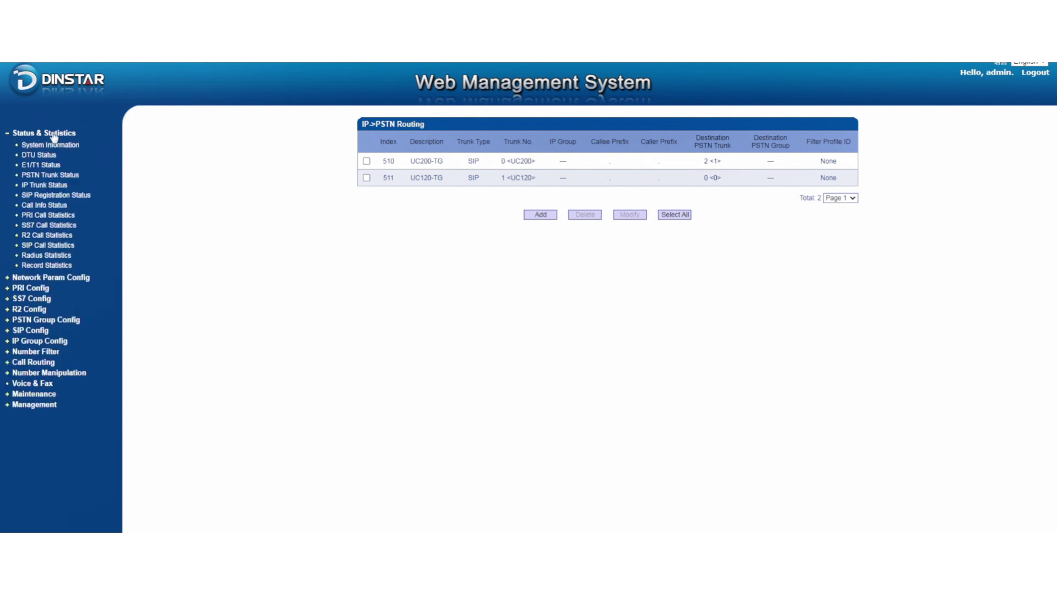
click(47, 156)
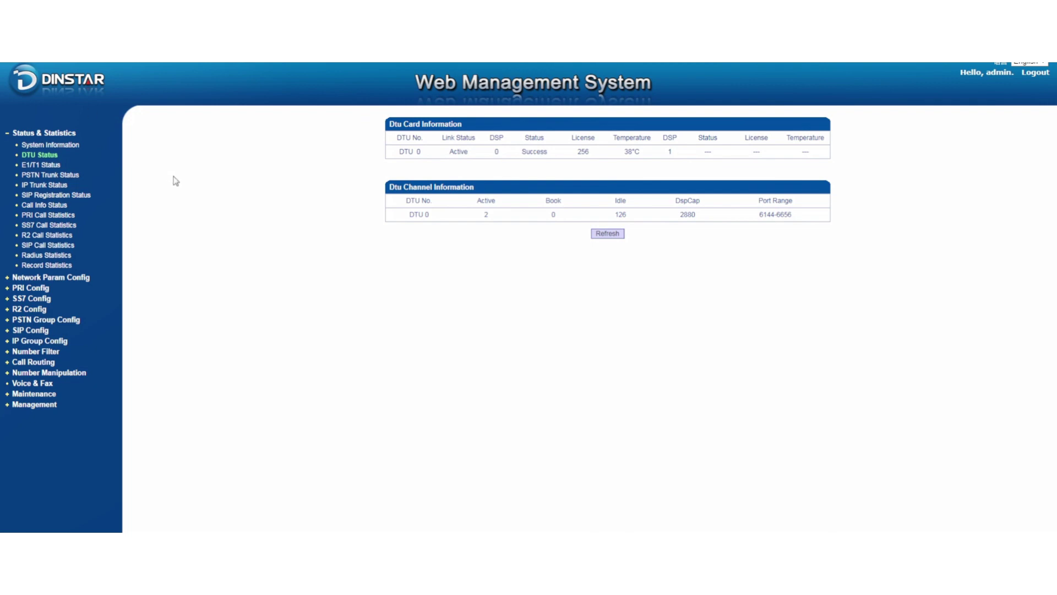
click(55, 165)
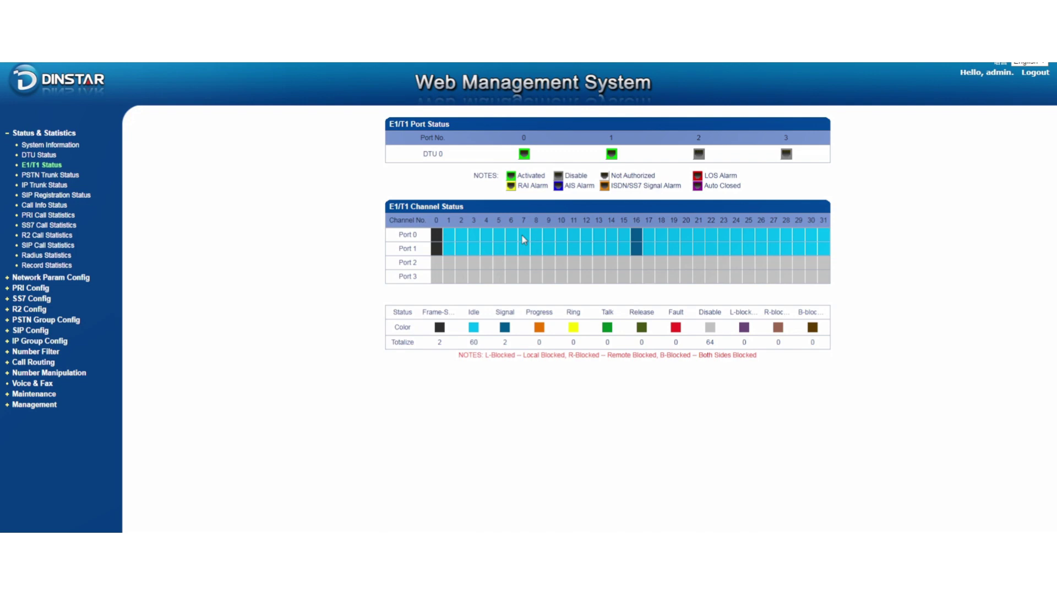
click(61, 185)
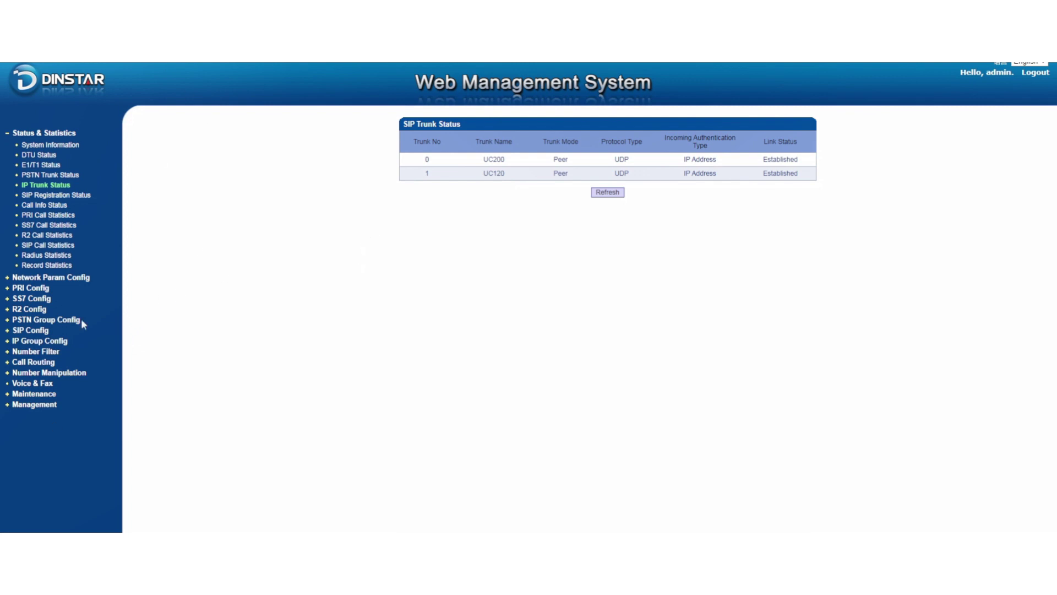
Step: Review the SS7 parameter settings and the SS7 trunk list
click(34, 298)
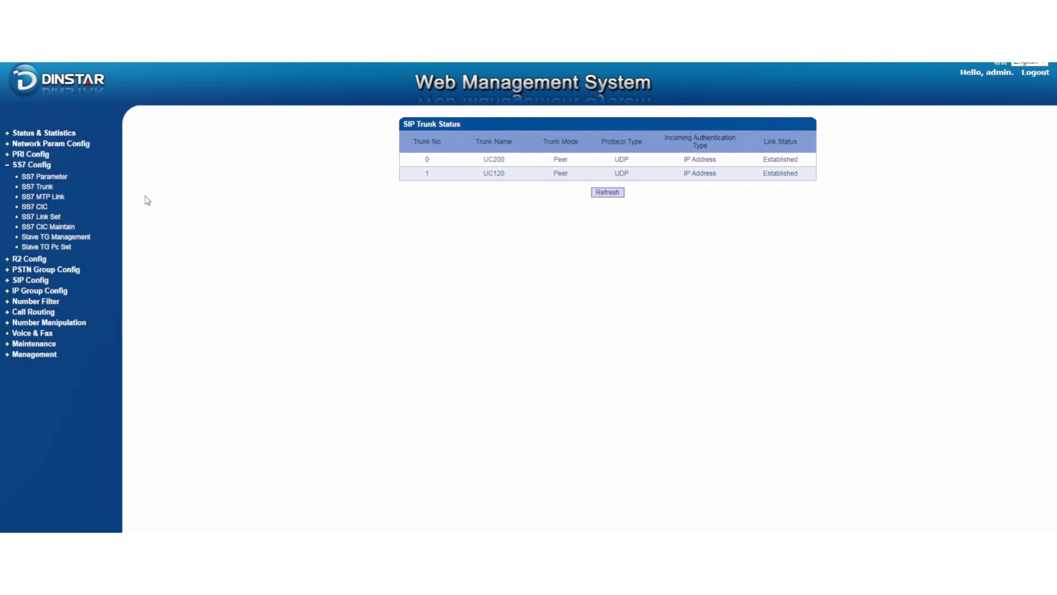
click(44, 176)
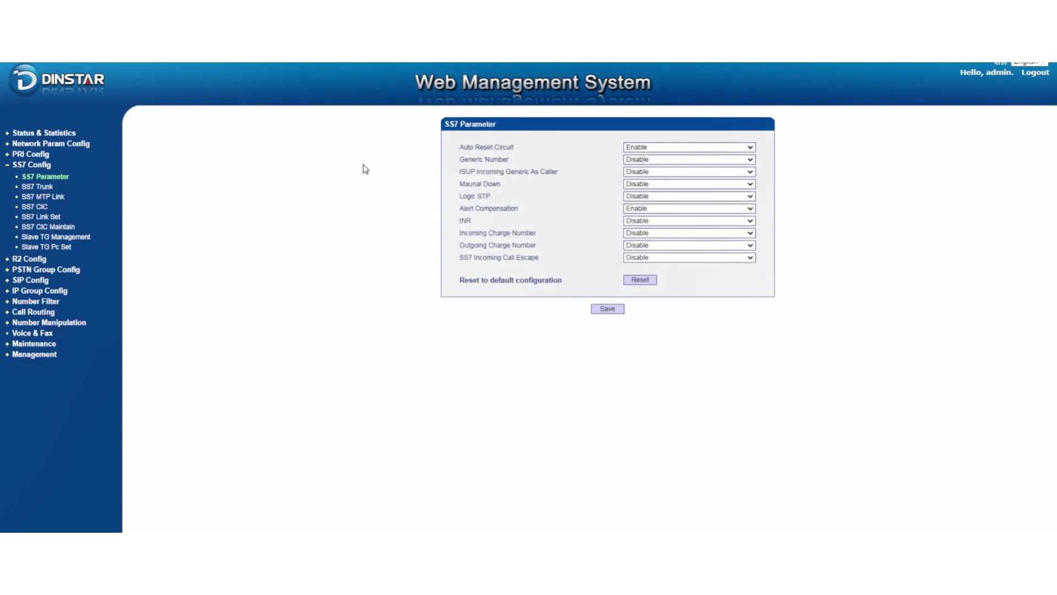
click(43, 187)
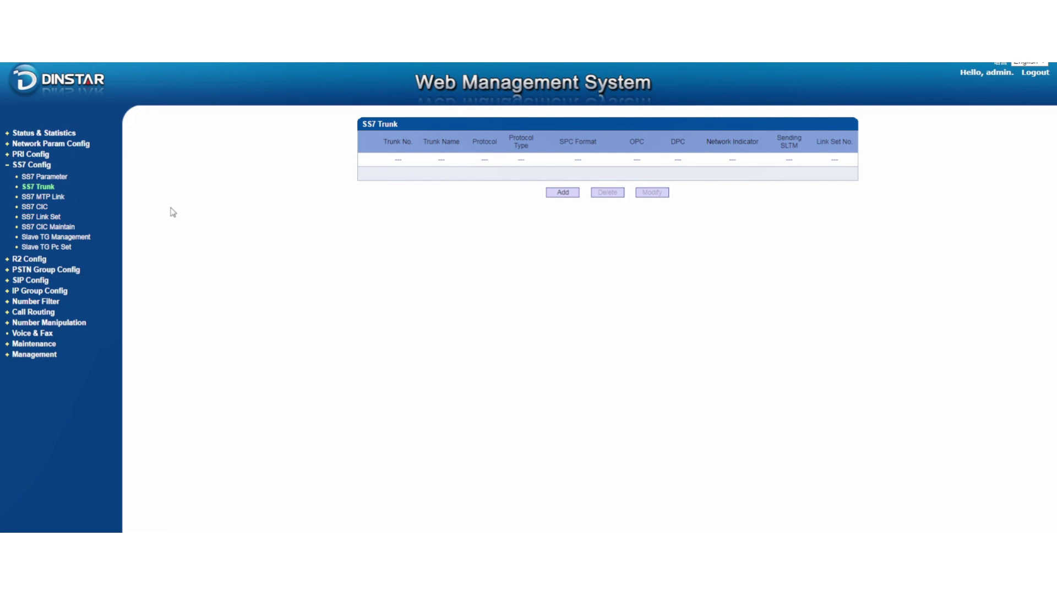
Step: Look over the R2 trunk list and the country-specific R2 parameter table
click(46, 259)
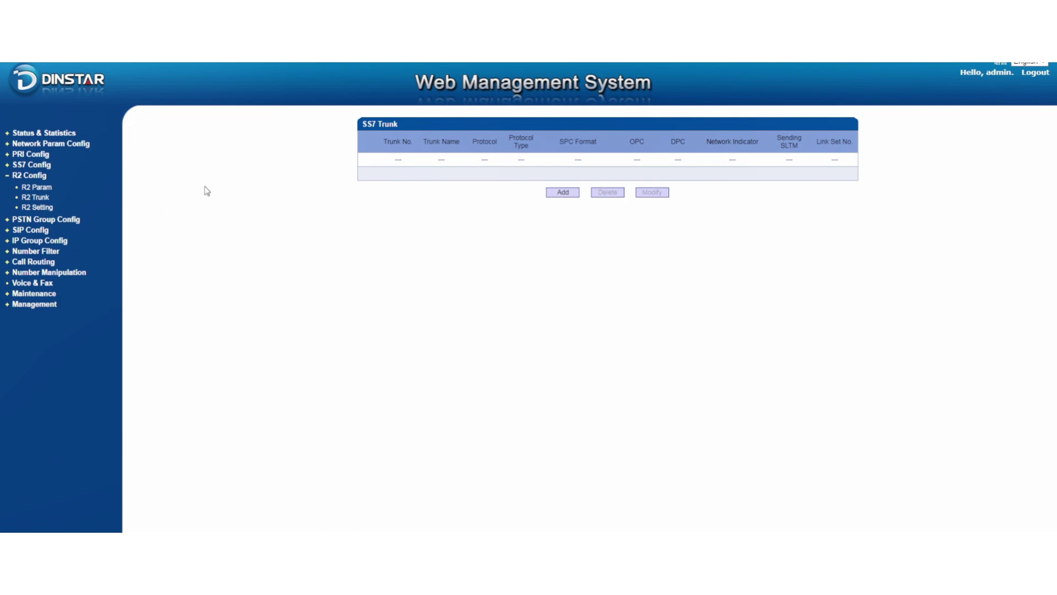
click(40, 197)
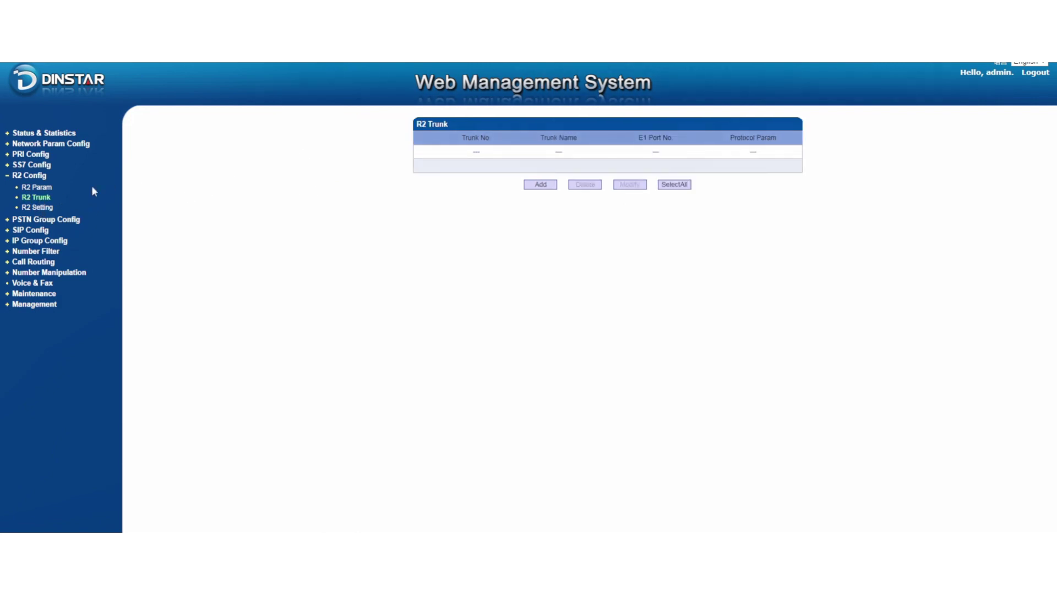
click(42, 189)
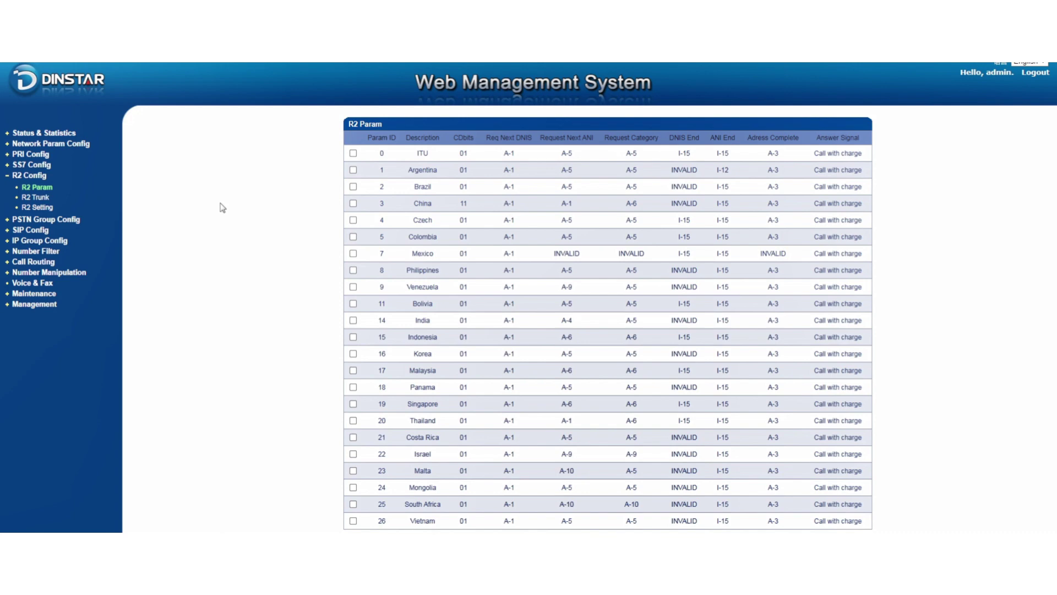
Step: Recheck the E1/T1 port and channel status, then view the PRI and SIP call statistics
click(35, 155)
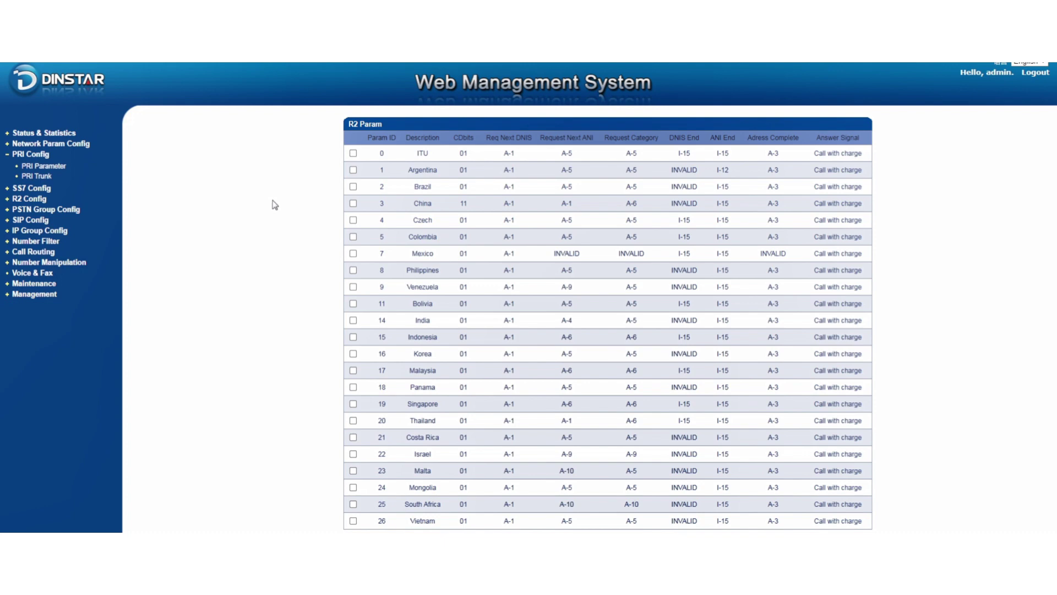
click(73, 136)
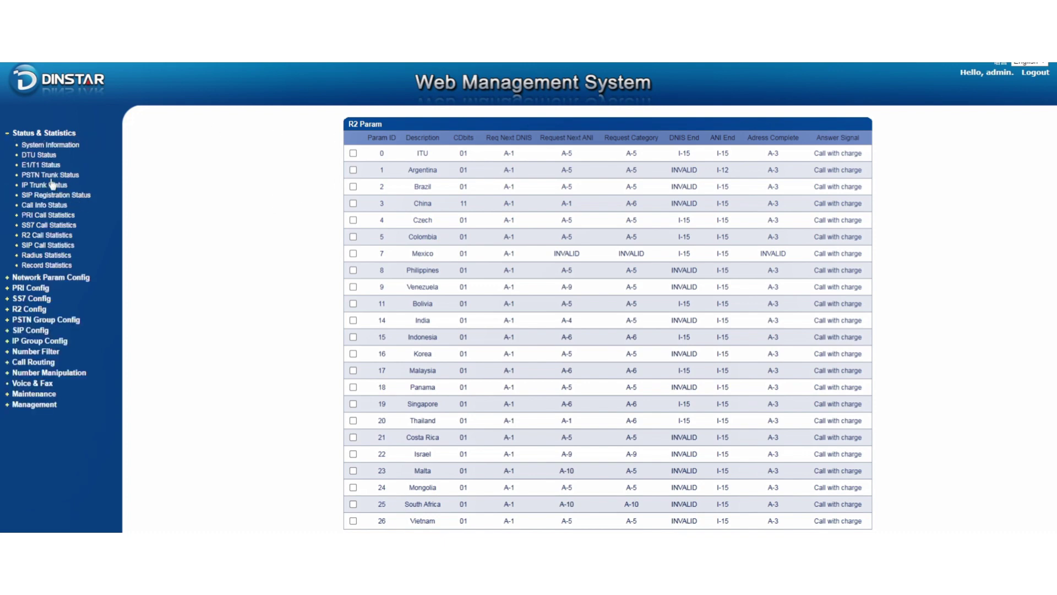
click(44, 165)
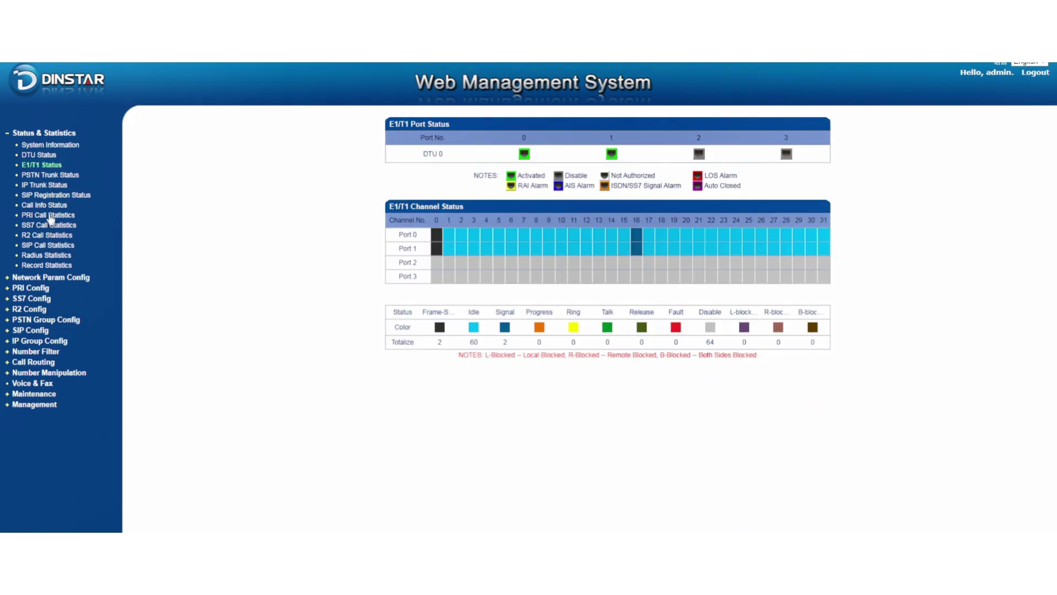
click(49, 216)
click(52, 245)
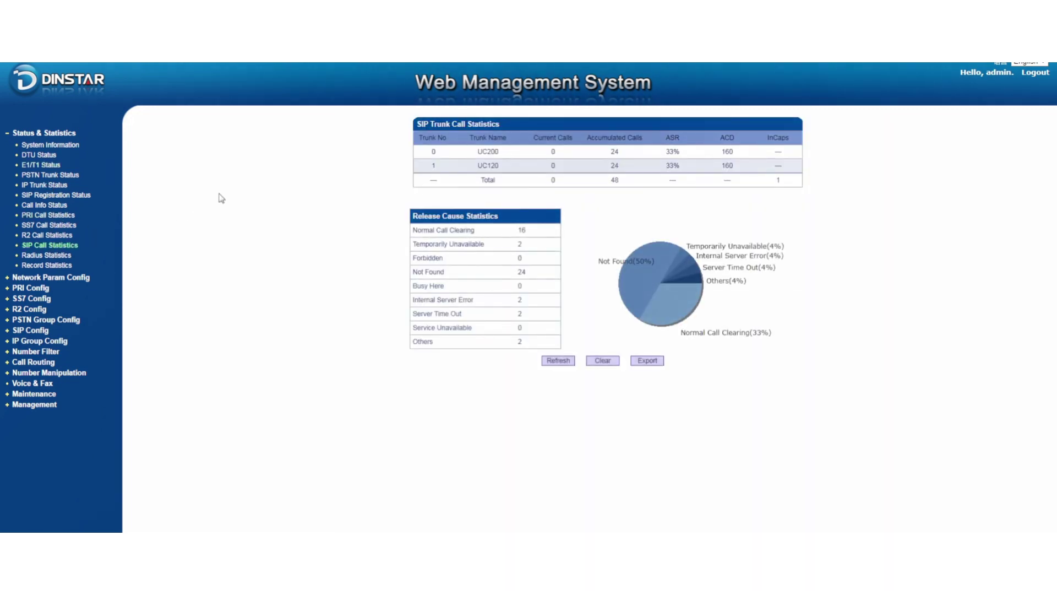